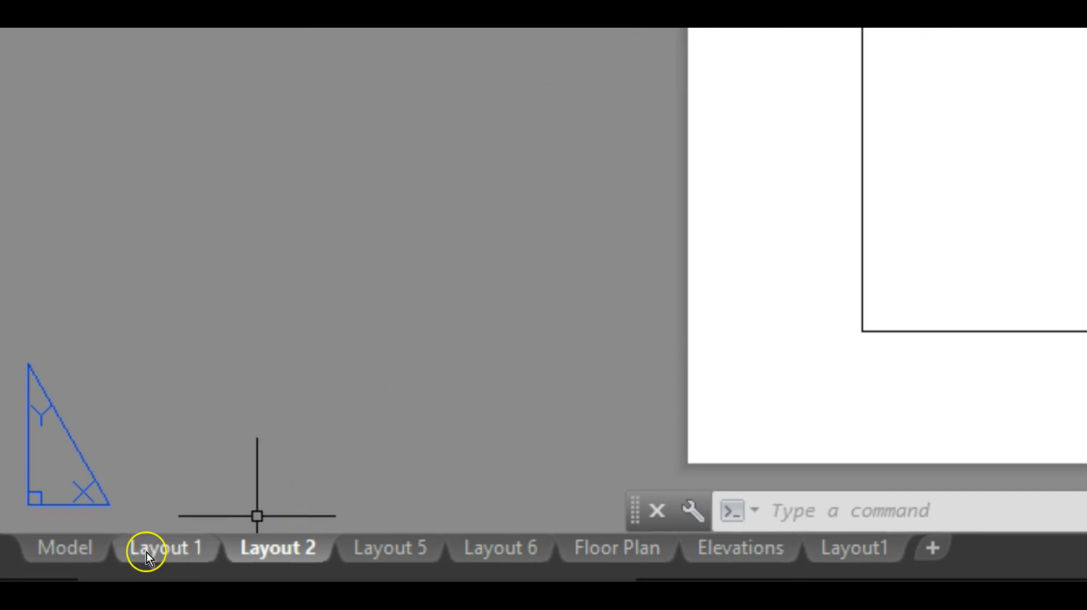
# Step: Try to rename the Layout 1 layout as Floor Plan
pyautogui.click(153, 550)
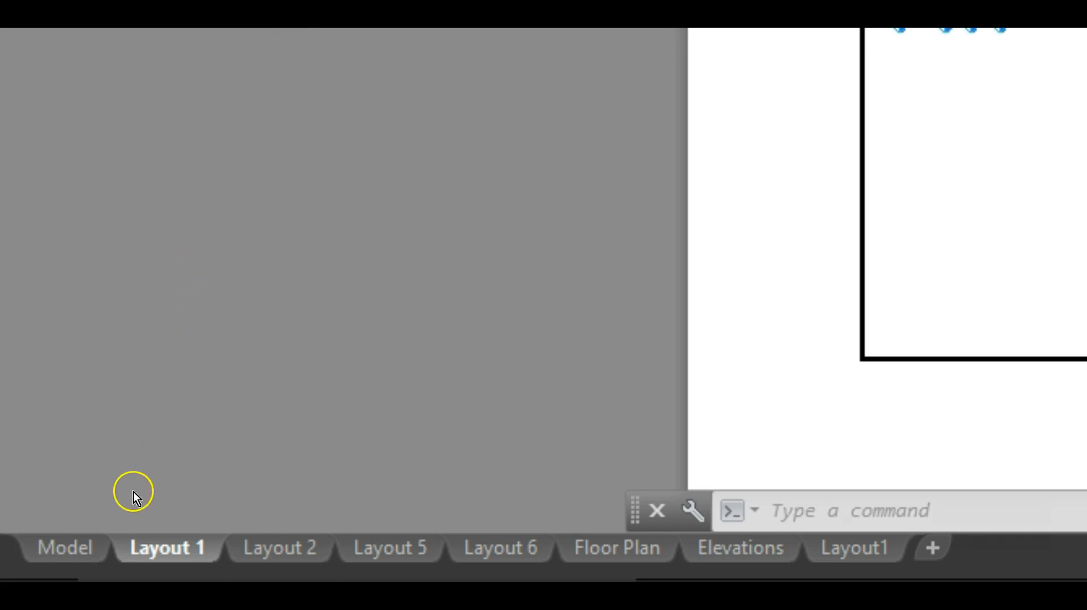
pyautogui.rightClick(161, 551)
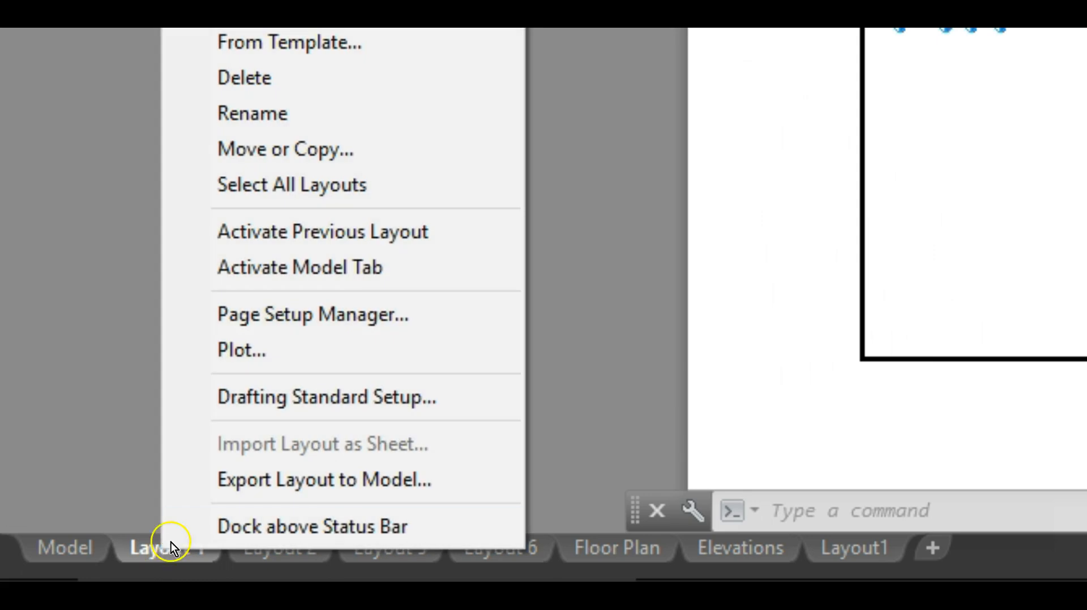
pyautogui.click(292, 111)
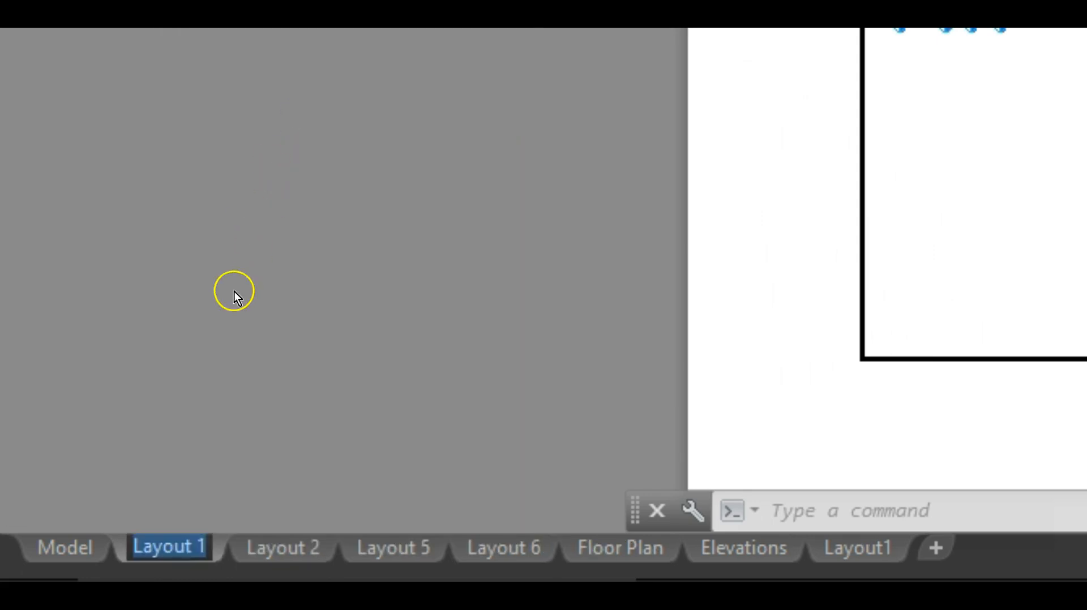
pyautogui.write('F')
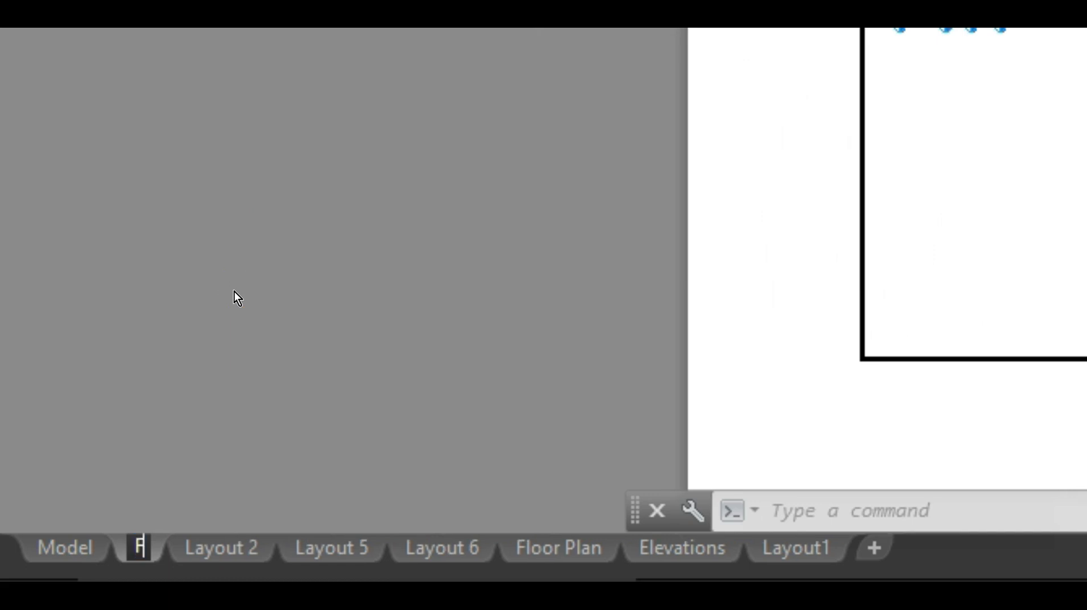
pyautogui.write('loor Plan')
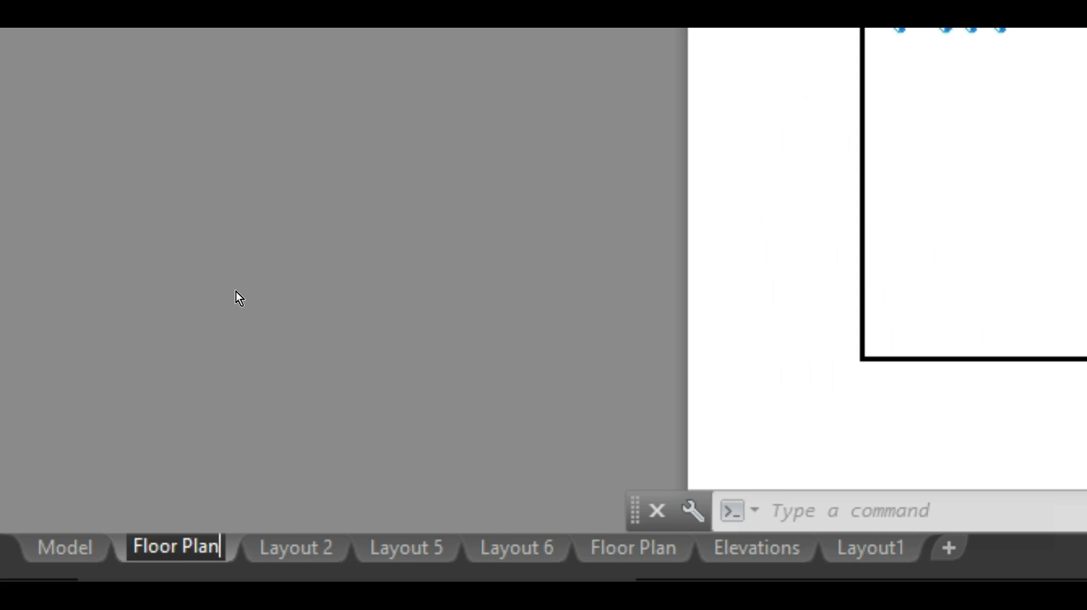
pyautogui.press('Return')
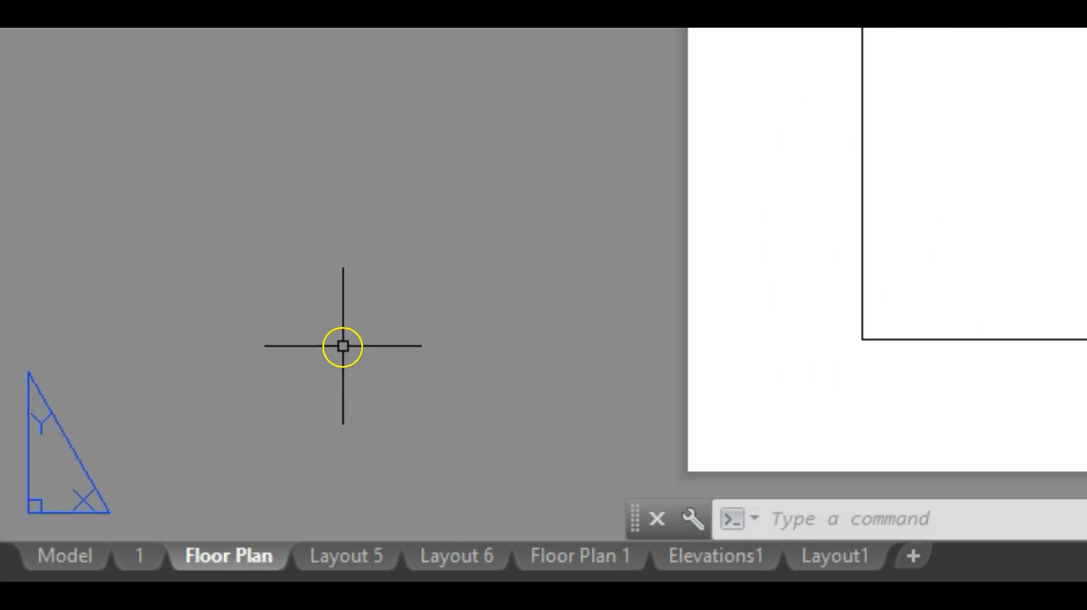
# Step: Create a new page setup named 18x24 for the Floor Plan layout
pyautogui.rightClick(219, 553)
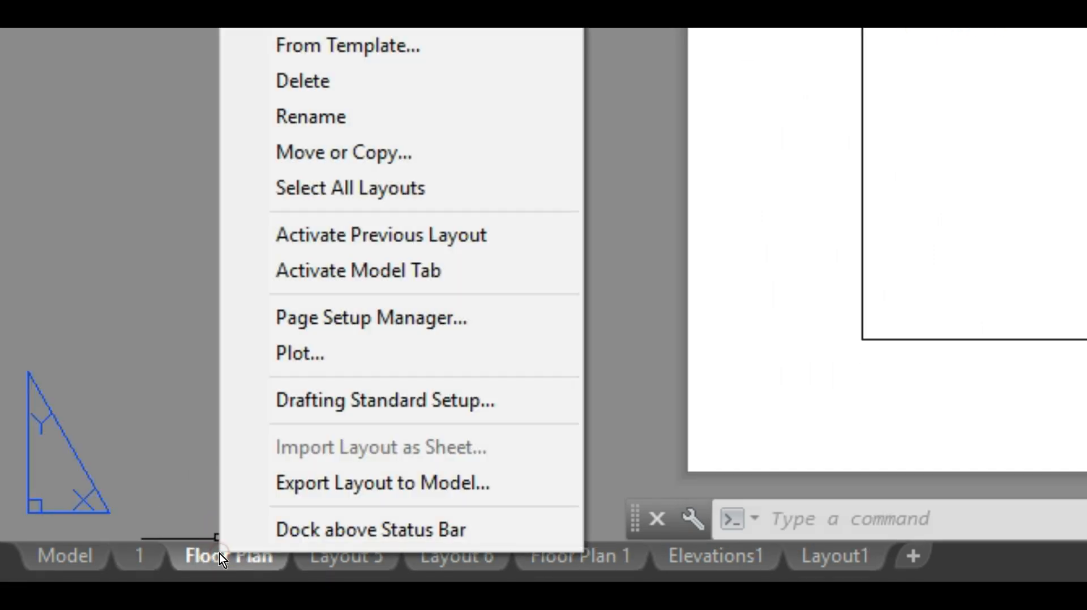
pyautogui.click(362, 319)
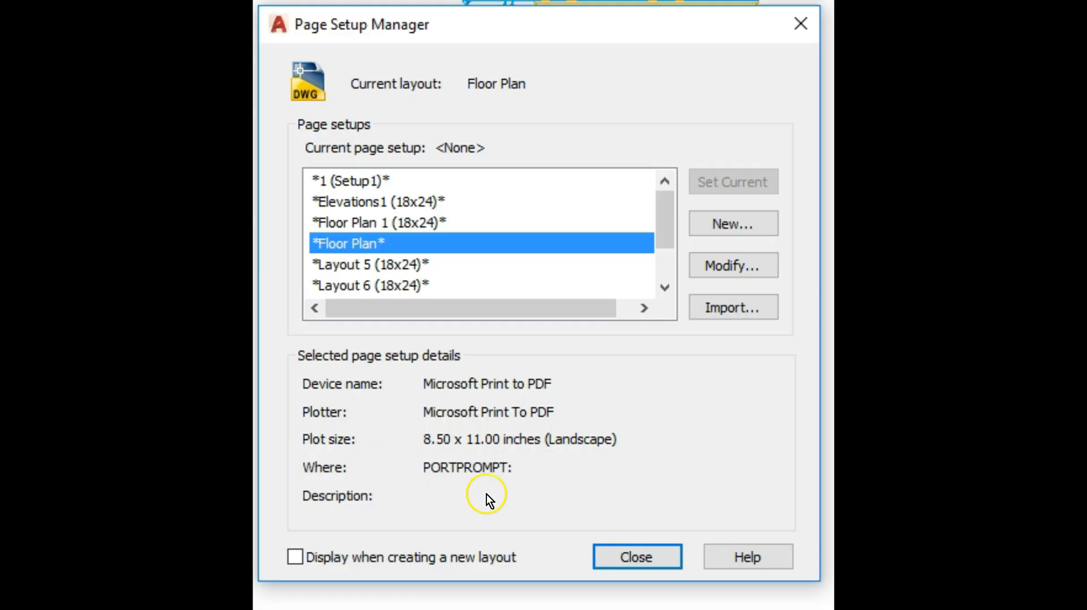
pyautogui.click(737, 221)
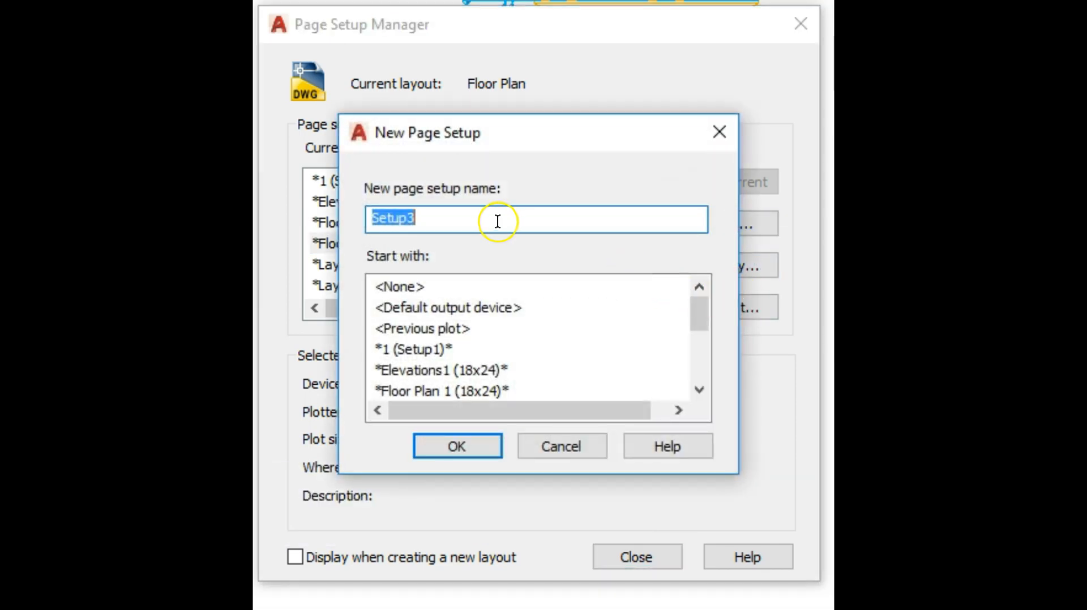
pyautogui.click(705, 130)
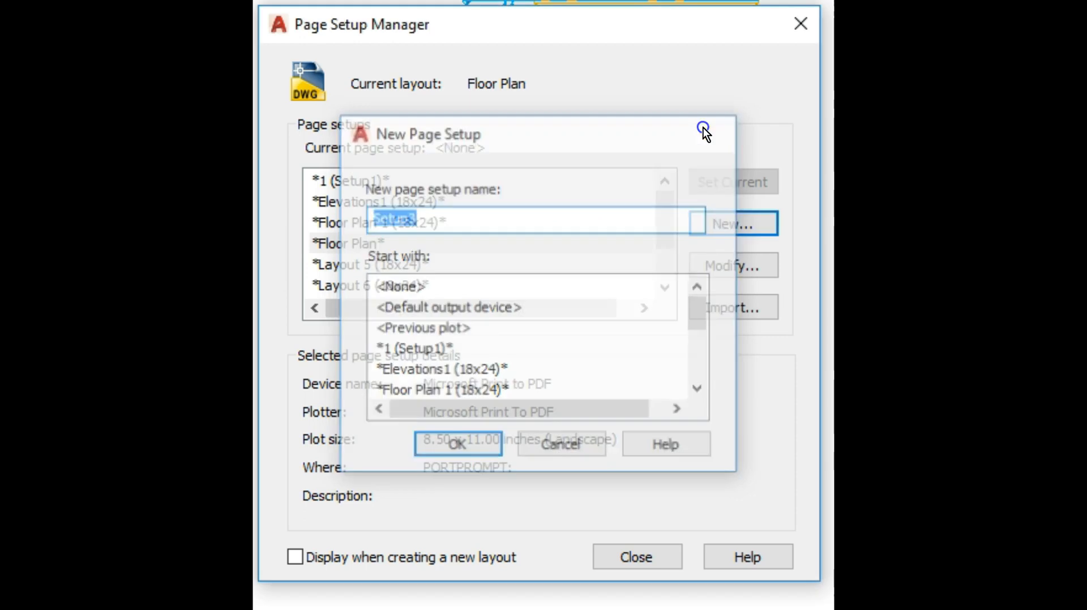
pyautogui.click(738, 223)
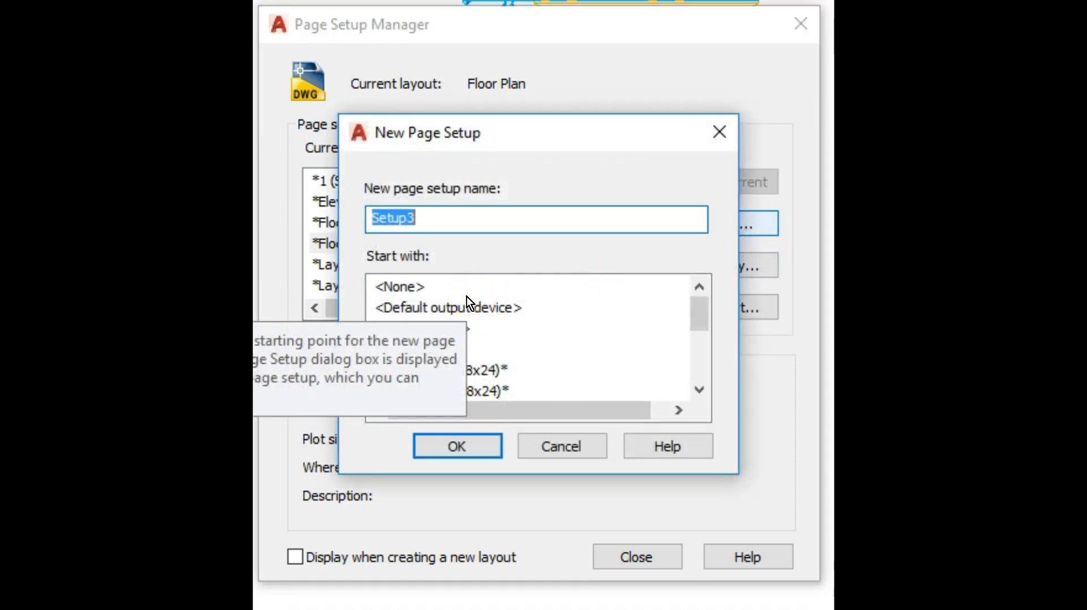
pyautogui.write('108x24')
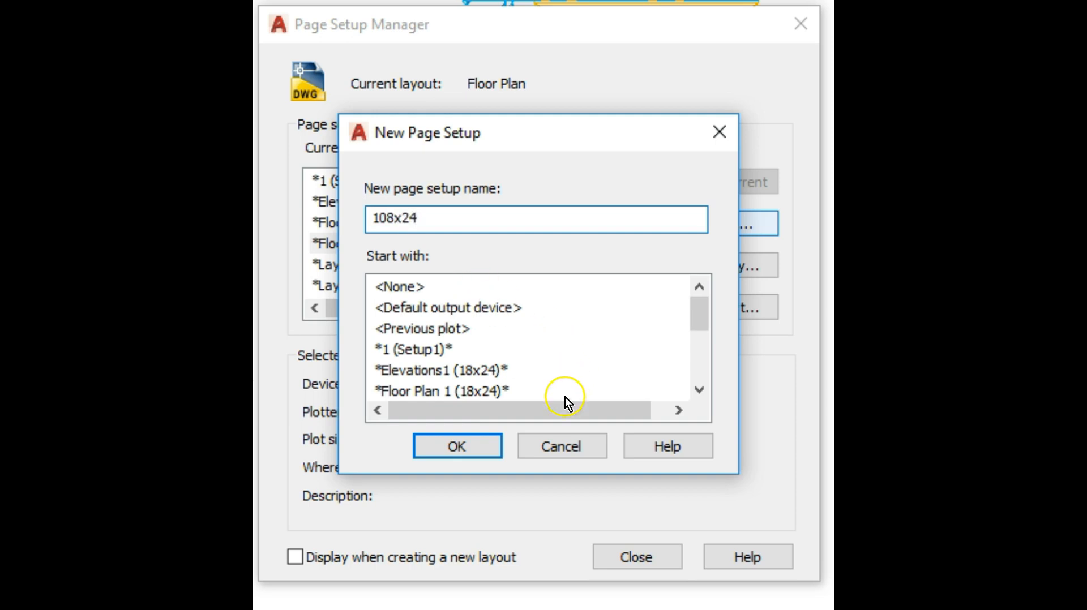
pyautogui.press('BackSpace')
pyautogui.press('BackSpace')
pyautogui.press('BackSpace')
pyautogui.press('BackSpace')
pyautogui.press('BackSpace')
pyautogui.press('BackSpace')
pyautogui.write('18')
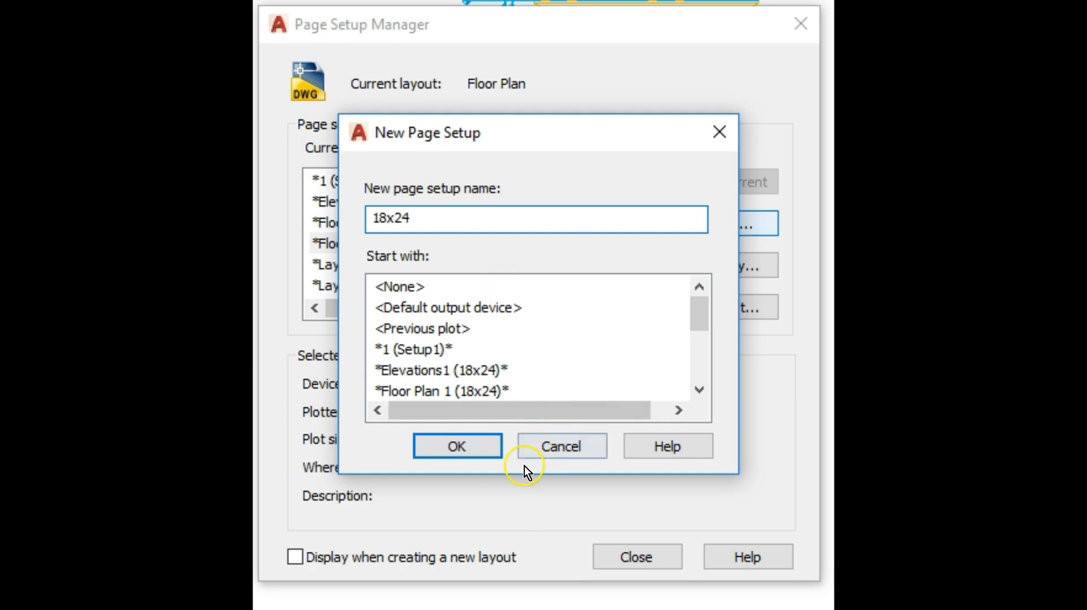
pyautogui.press('Return')
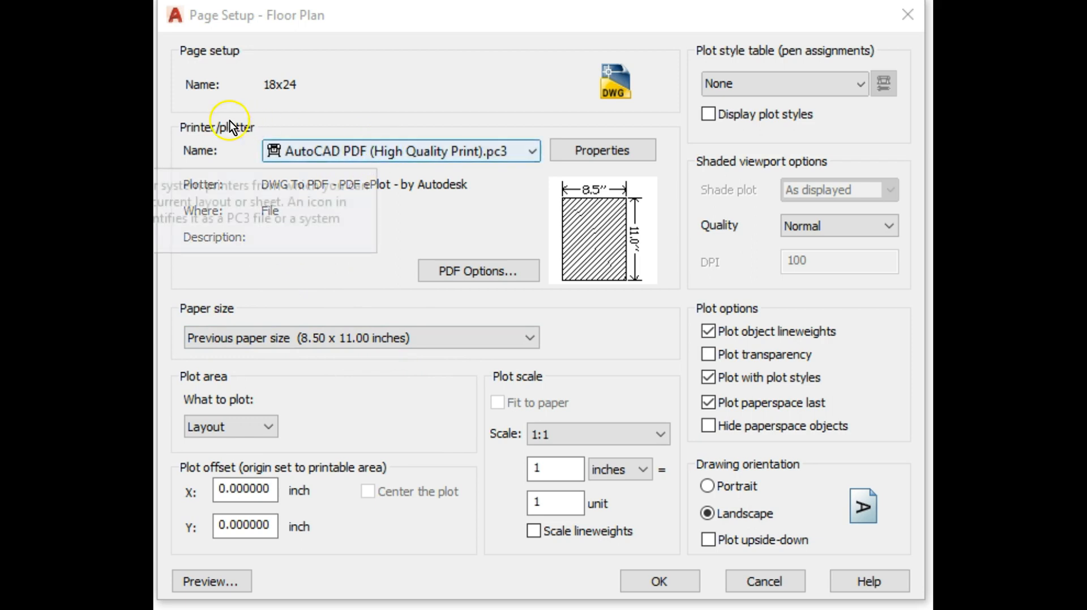
# Step: Set the page setup's plotter to AutoCAD PDF (High Quality Print).pc3 and its paper size to ARCH full bleed C (18.00 x 24.00 Inches)
pyautogui.click(503, 151)
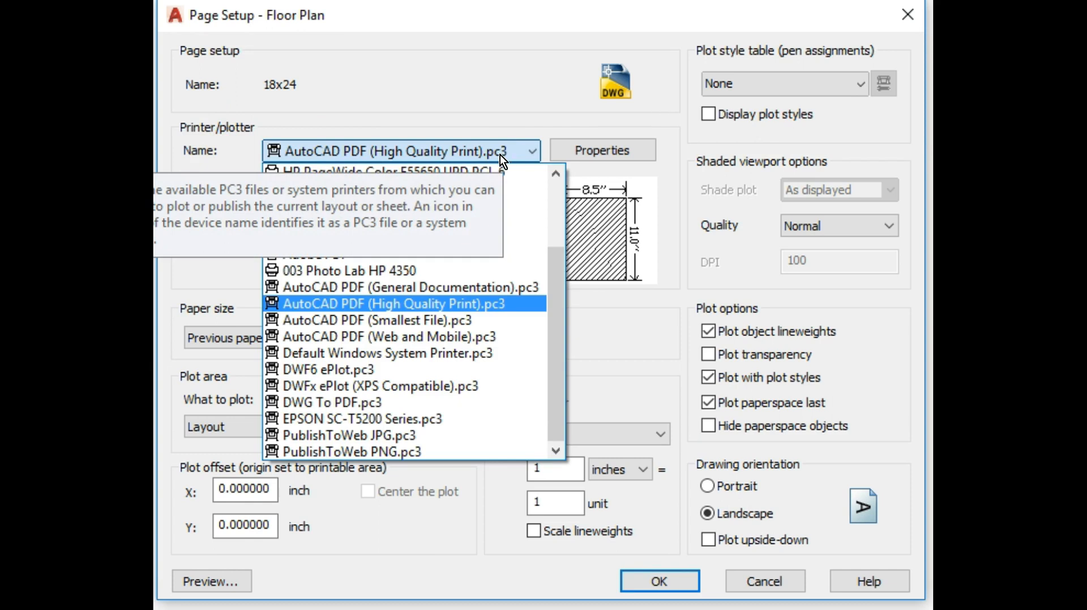
pyautogui.click(370, 306)
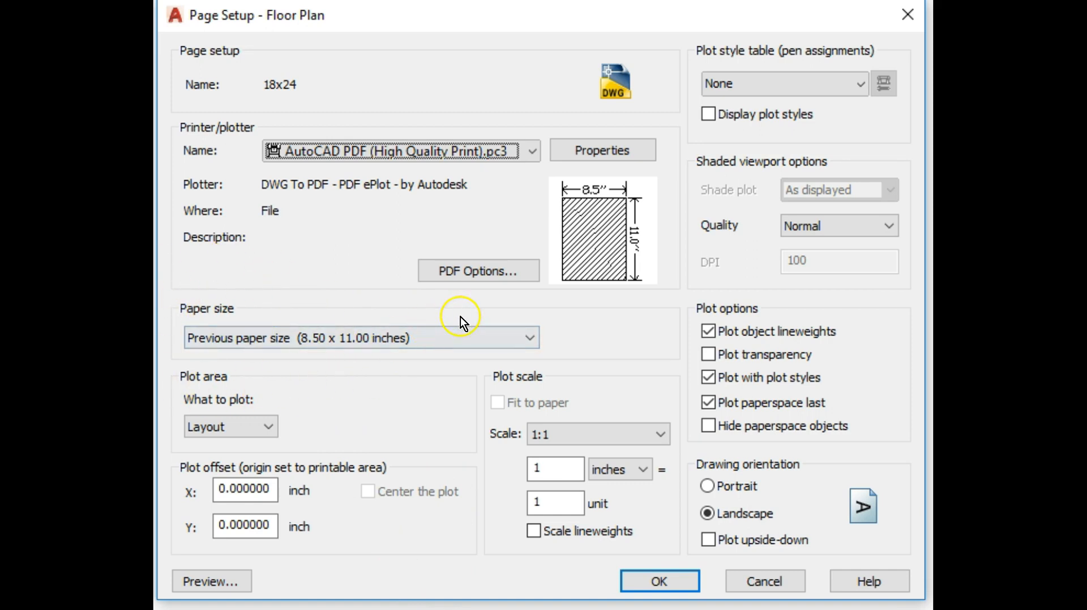
pyautogui.click(482, 338)
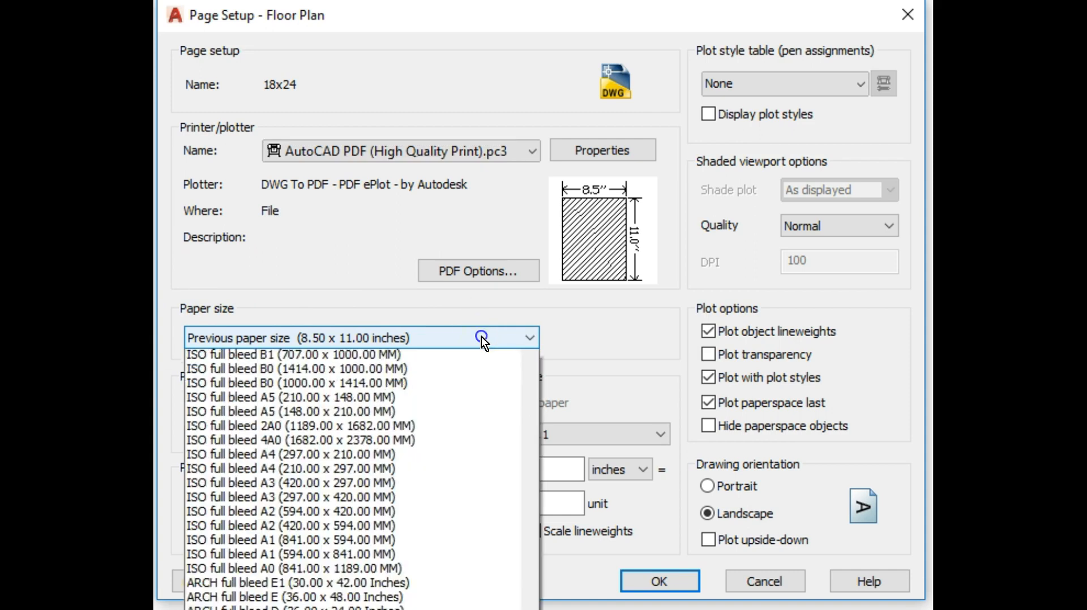
pyautogui.scroll(-1, 326, 454)
pyautogui.scroll(-5, 321, 542)
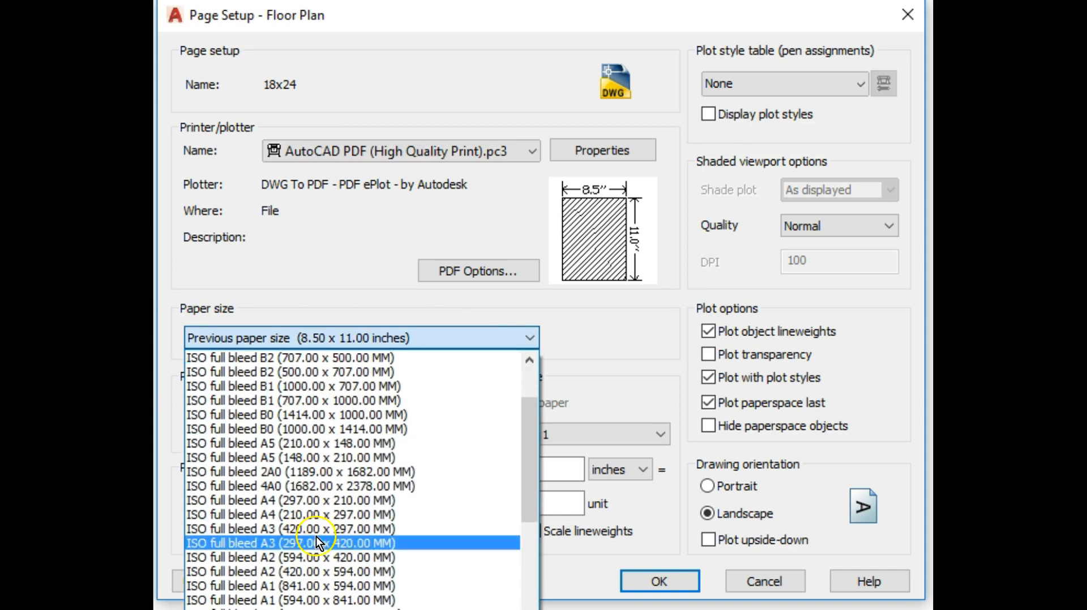
pyautogui.scroll(-2, 321, 549)
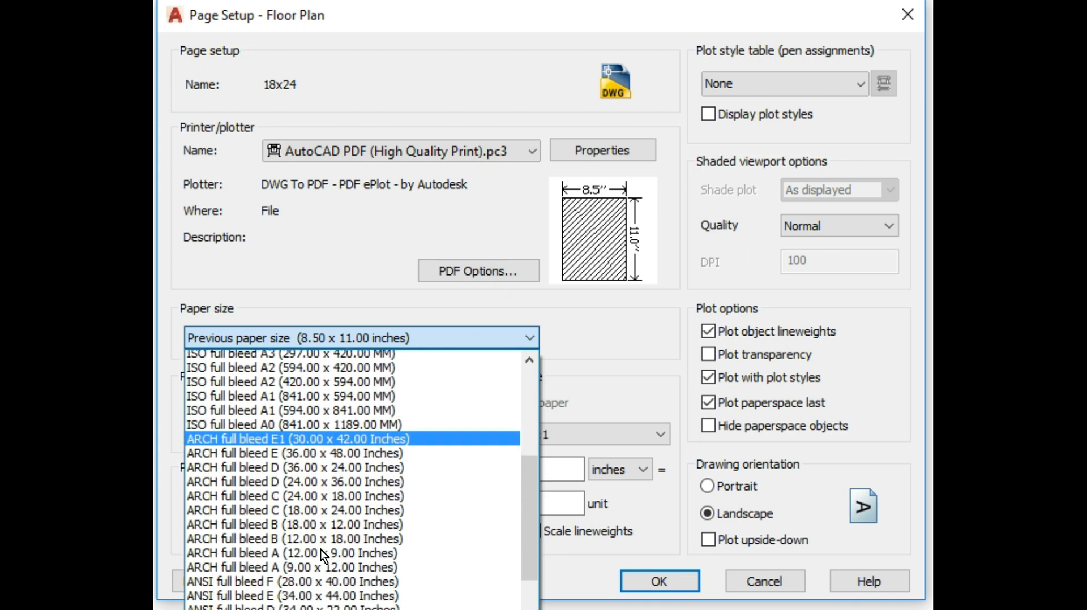
pyautogui.scroll(-1, 307, 494)
pyautogui.scroll(-3, 307, 495)
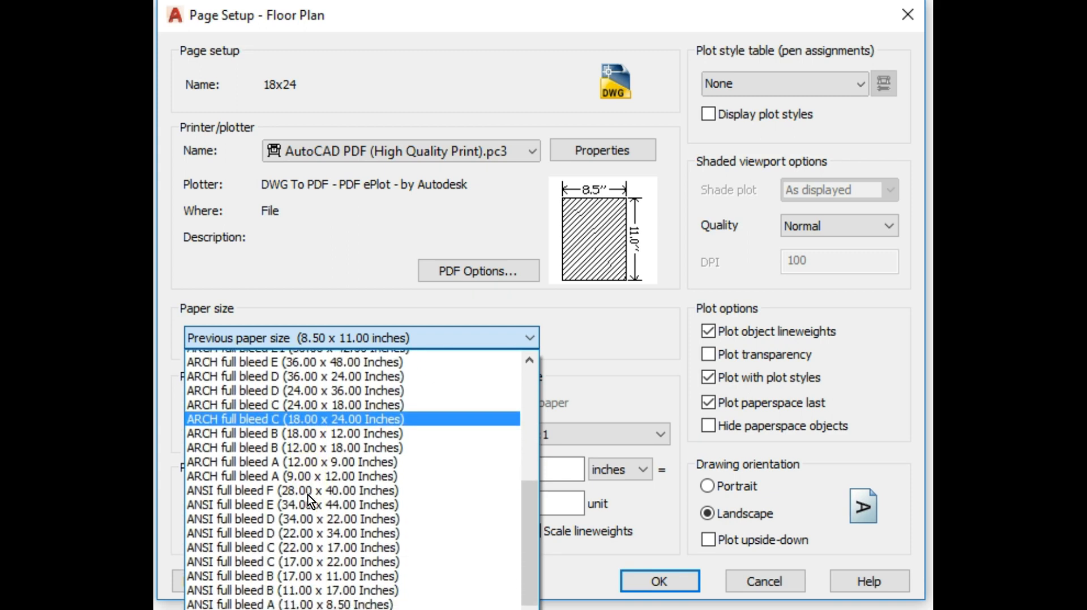
pyautogui.scroll(4, 311, 495)
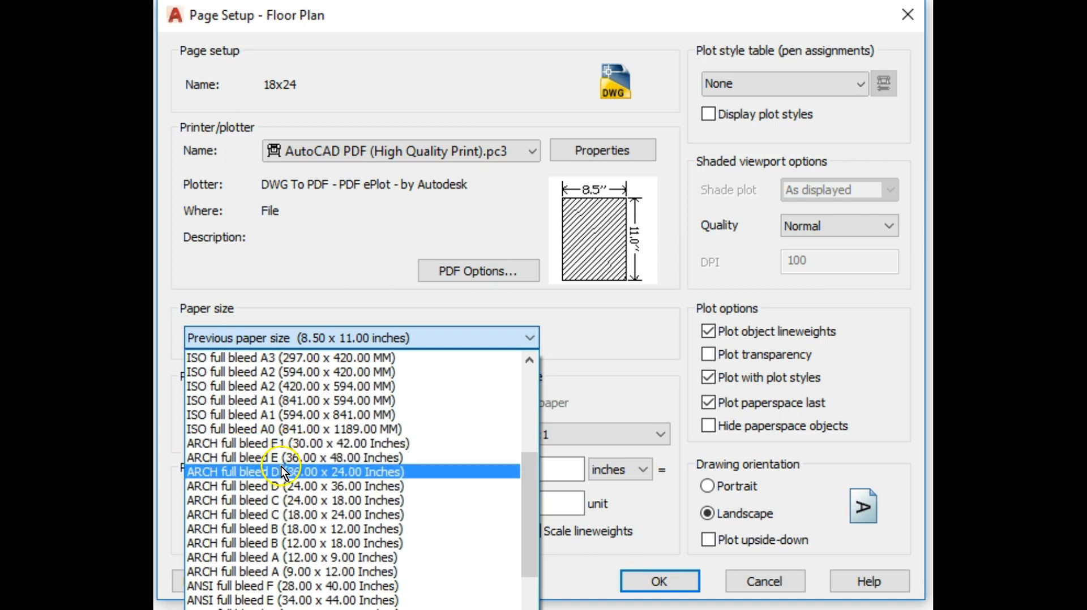
pyautogui.click(331, 514)
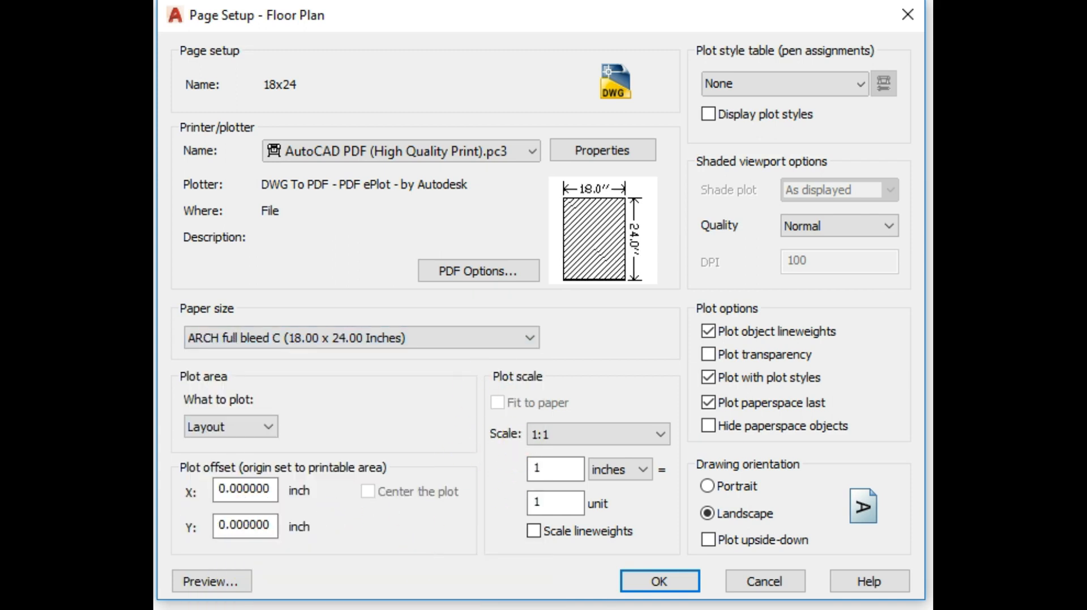
pyautogui.click(651, 582)
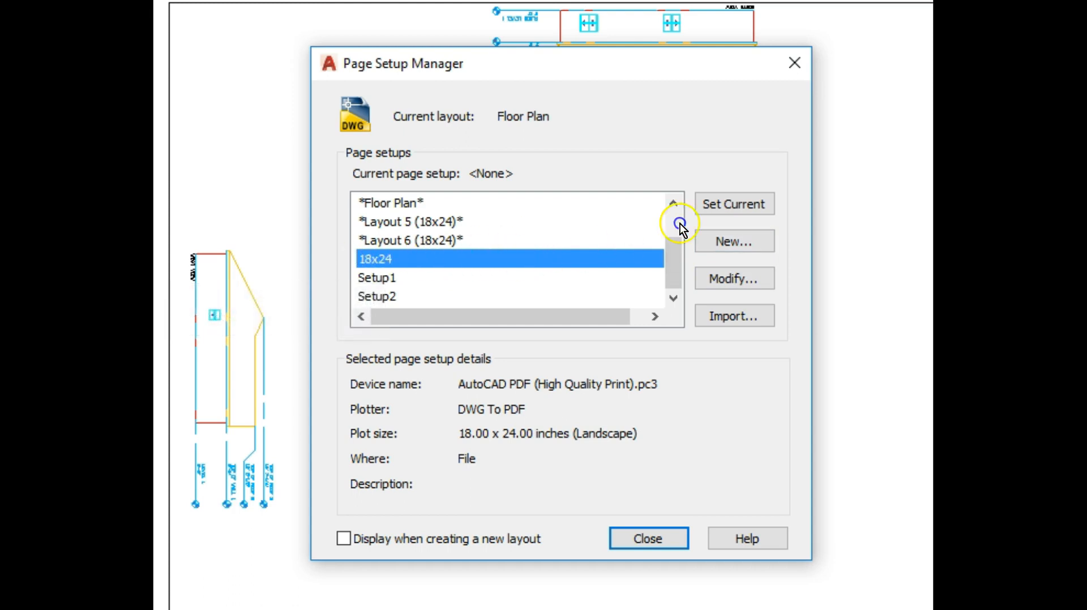
# Step: Make the 18x24 page setup current for the Floor Plan layout and close the Page Setup Manager
pyautogui.click(753, 202)
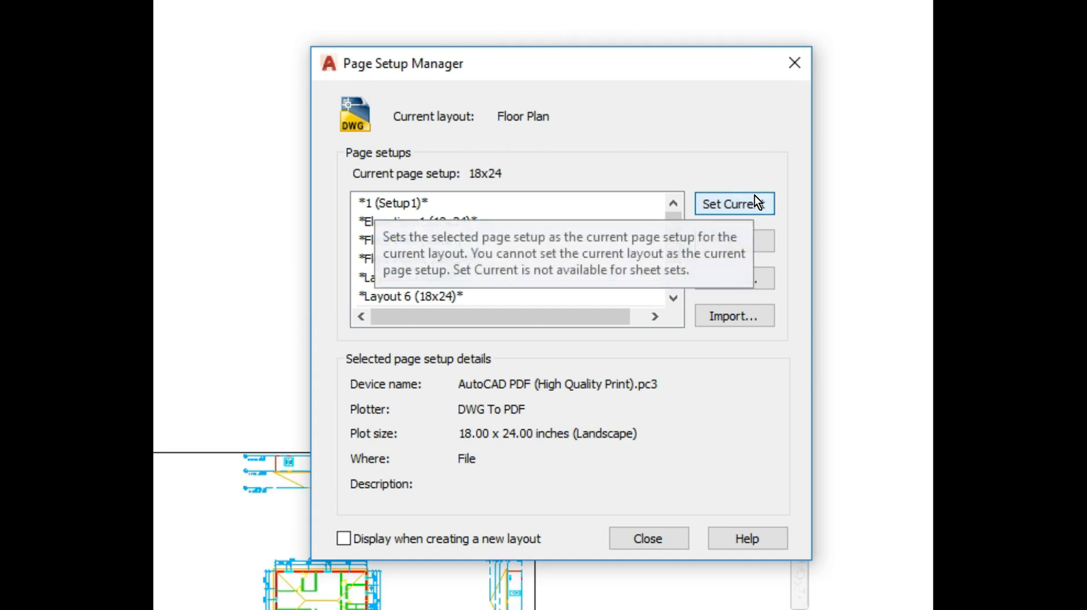
pyautogui.click(638, 538)
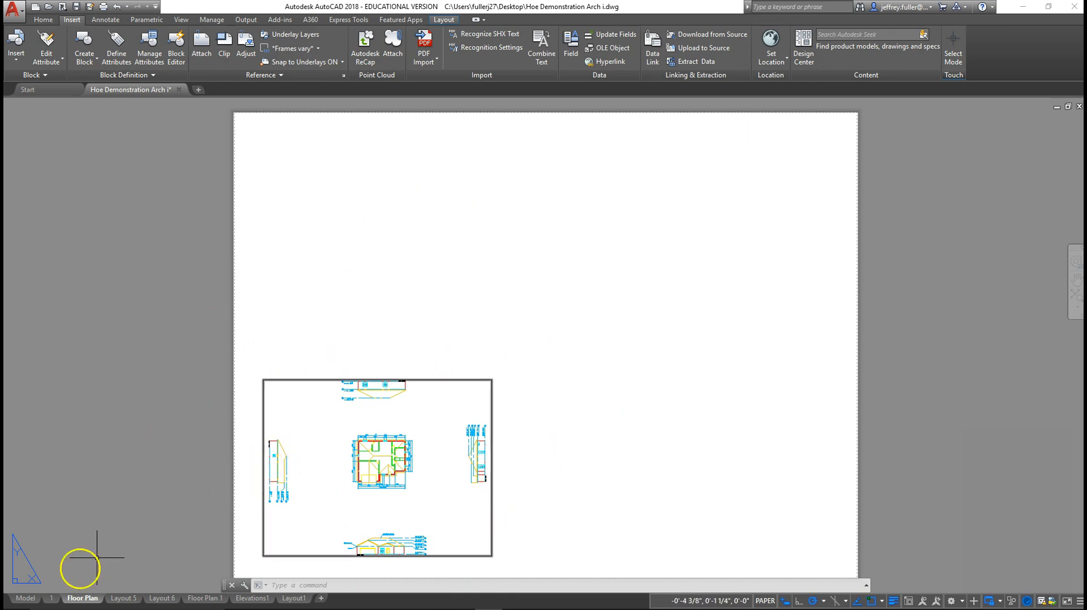
pyautogui.click(32, 589)
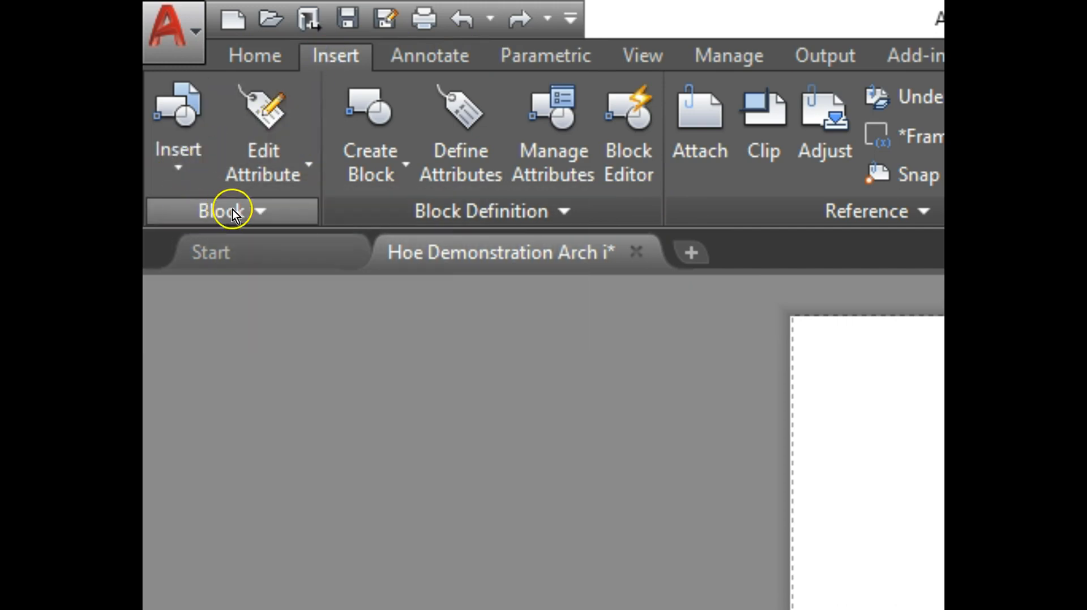
# Step: Insert the Career Center title block, browsing the Desktop for its drawing file, and place it inside the sheet edges of the Floor Plan layout
pyautogui.click(177, 167)
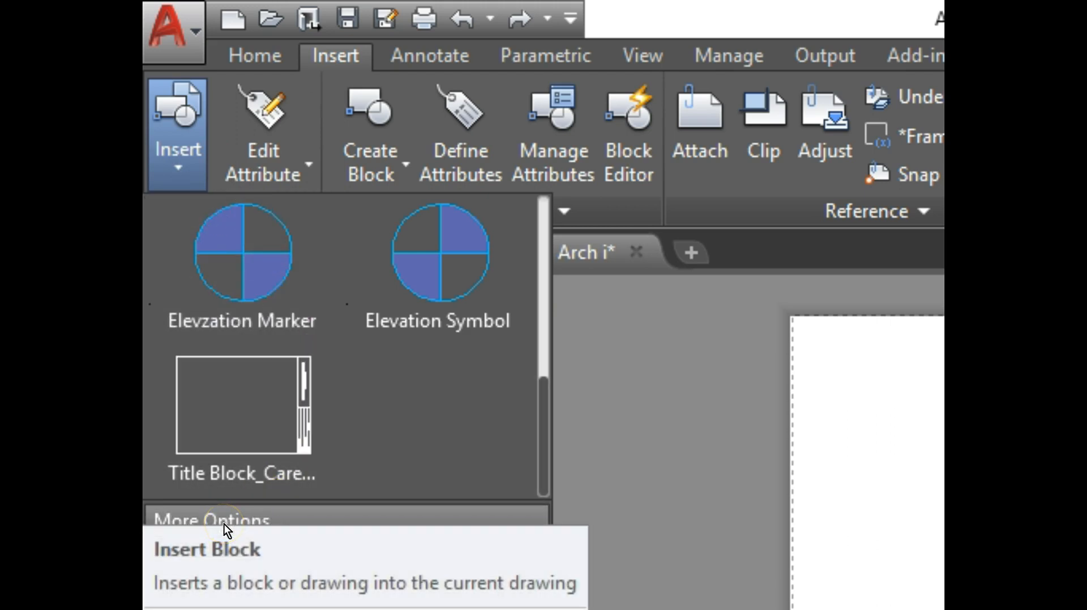
pyautogui.click(223, 523)
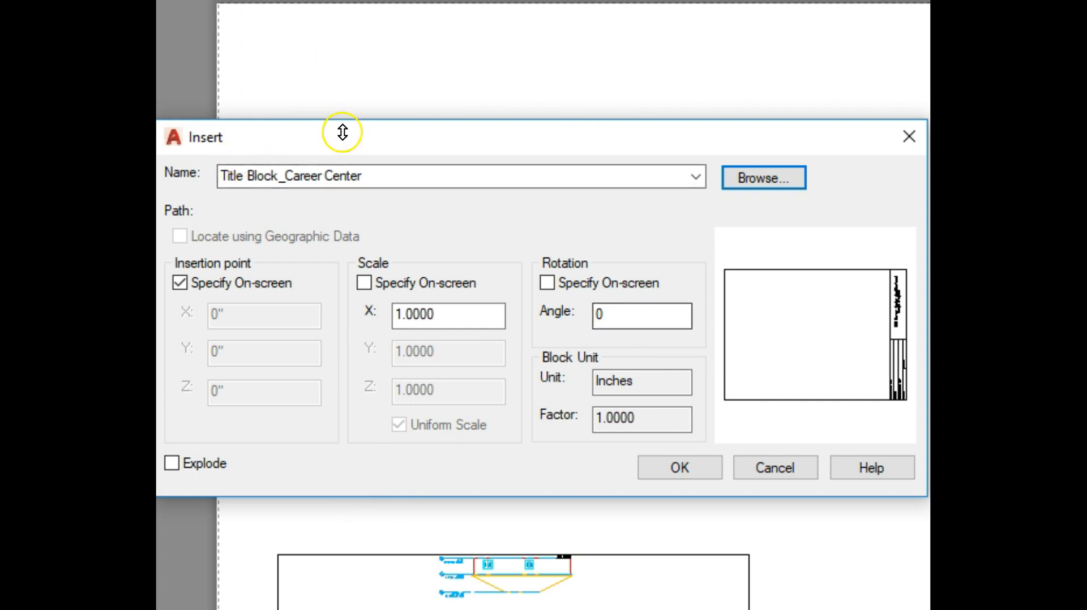
pyautogui.click(762, 178)
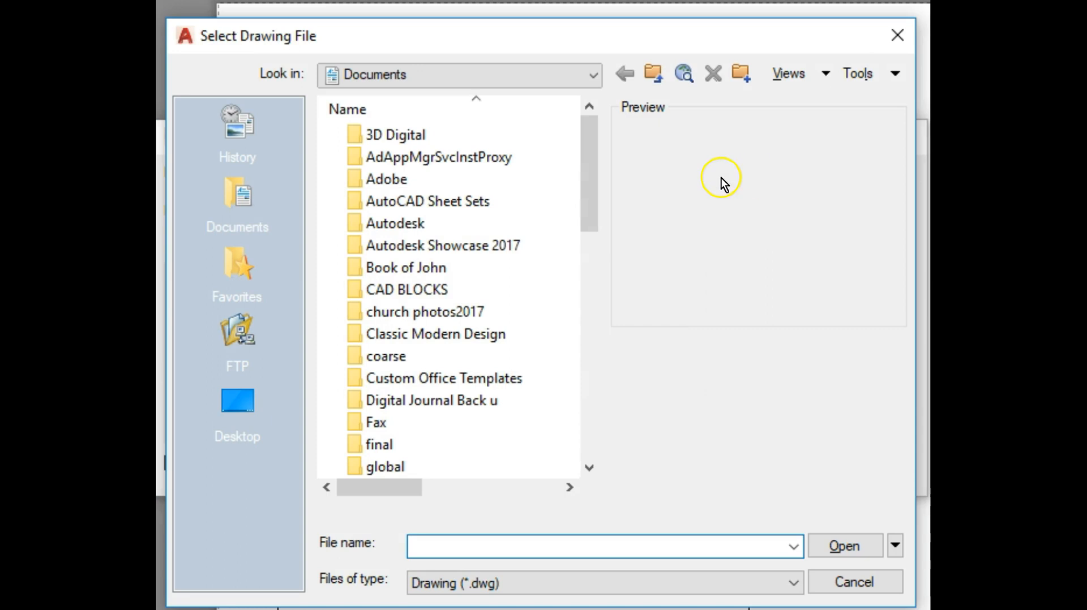
pyautogui.click(238, 403)
pyautogui.scroll(-2, 432, 246)
pyautogui.scroll(-4, 468, 334)
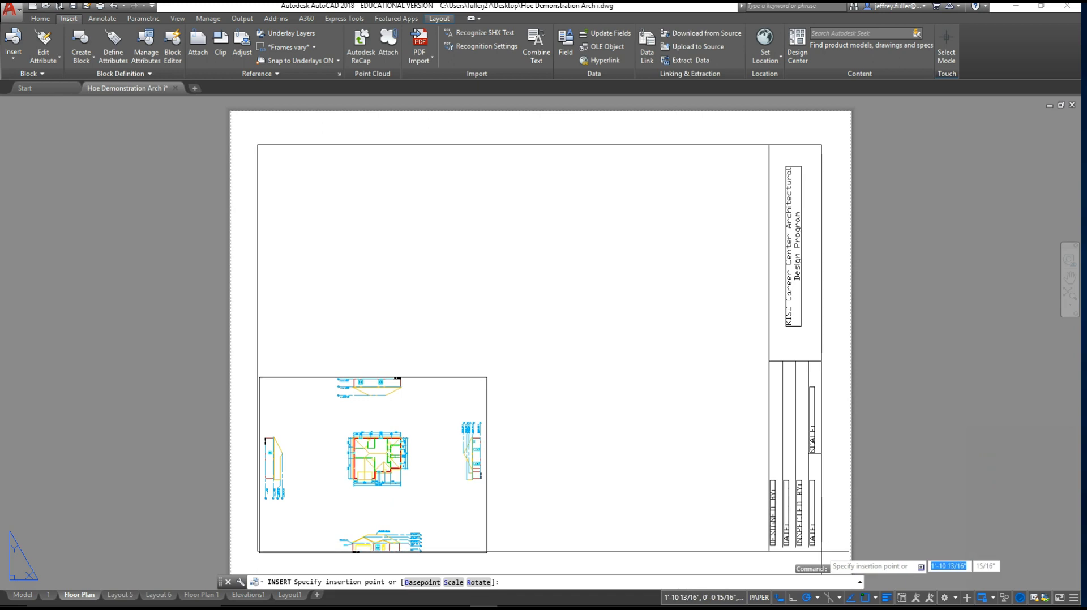
pyautogui.click(821, 552)
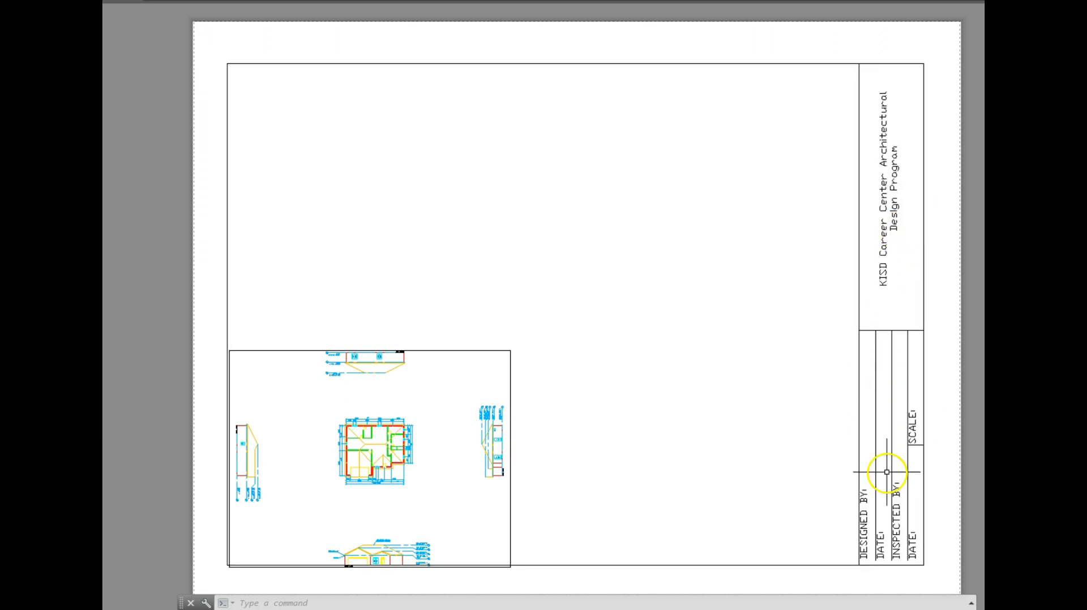
# Step: Stretch the viewport's corners to fill the title block's drawing area, up to the edge of the title column
pyautogui.click(402, 350)
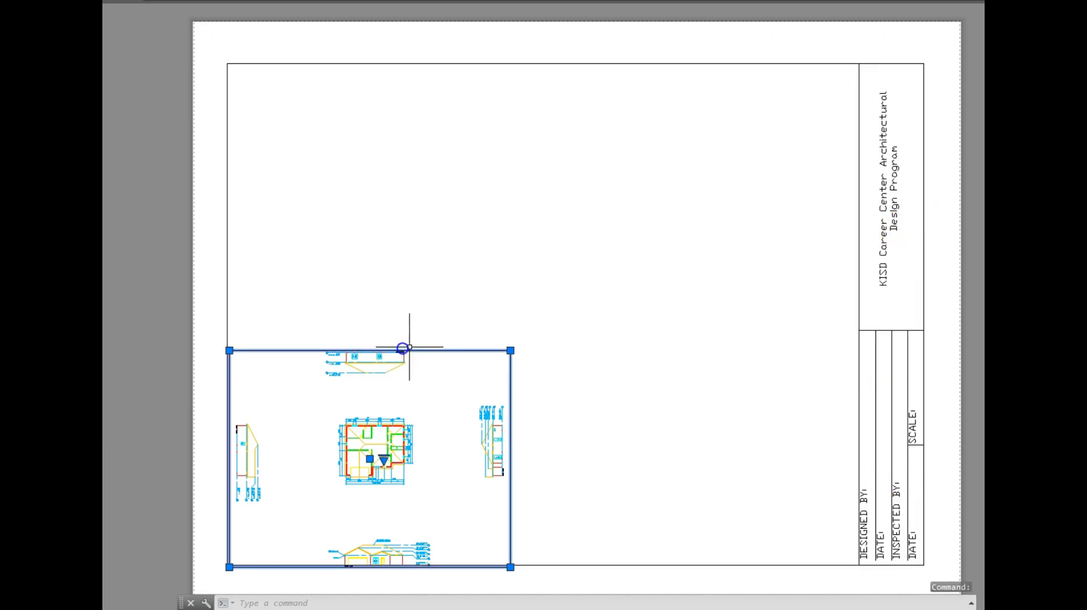
pyautogui.click(510, 350)
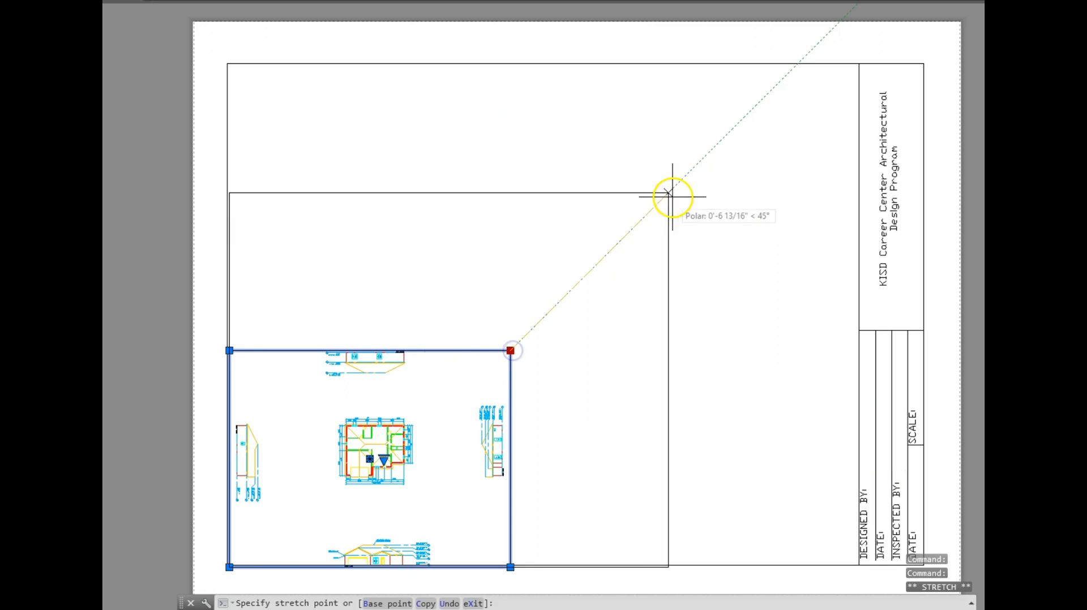
pyautogui.click(859, 64)
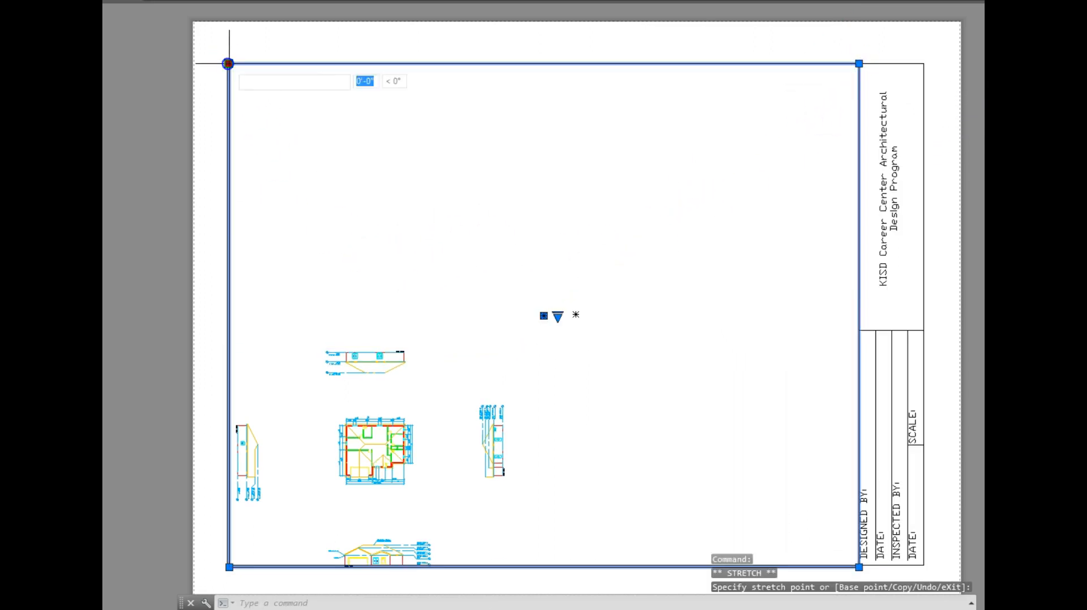
pyautogui.click(230, 64)
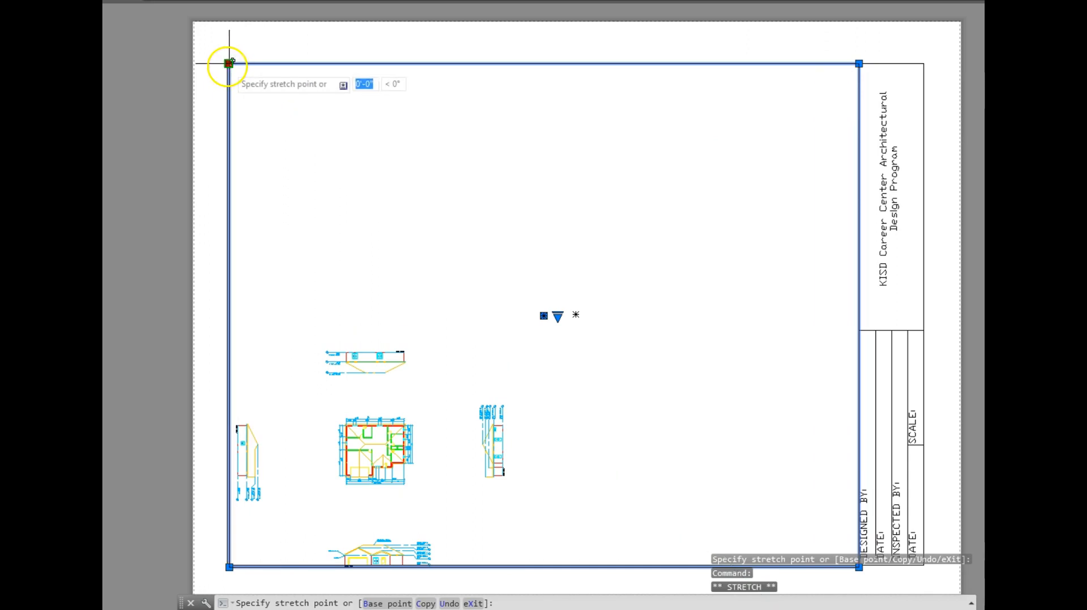
pyautogui.click(227, 65)
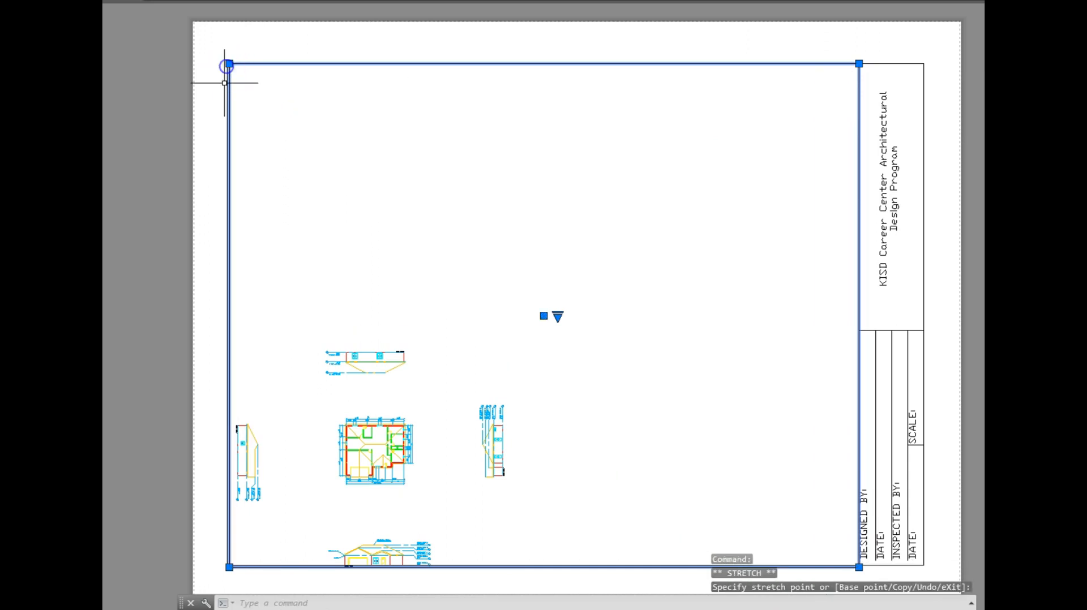
pyautogui.click(229, 567)
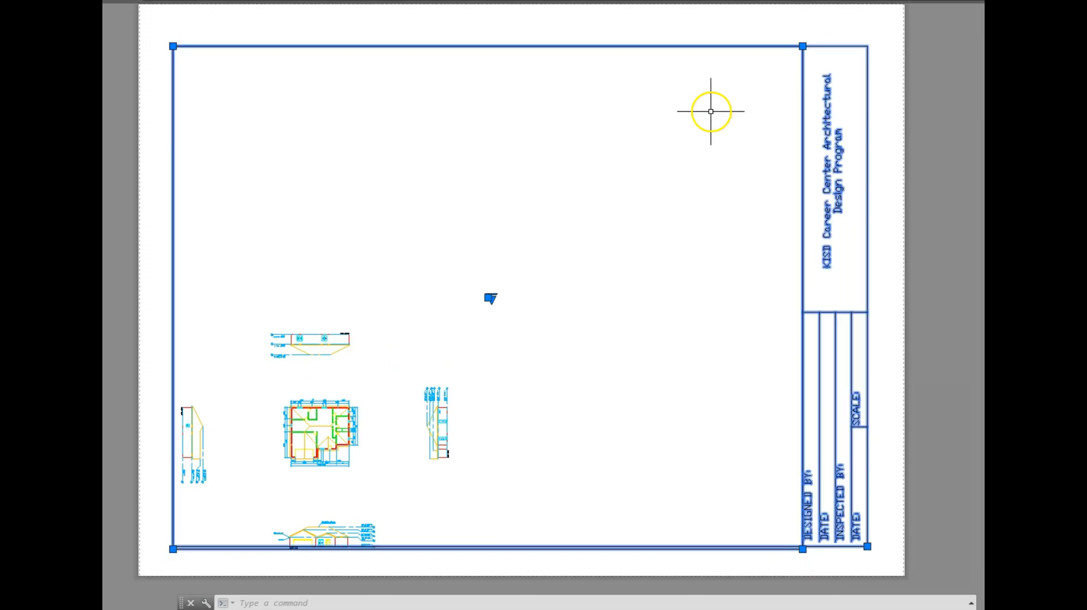
pyautogui.click(710, 112)
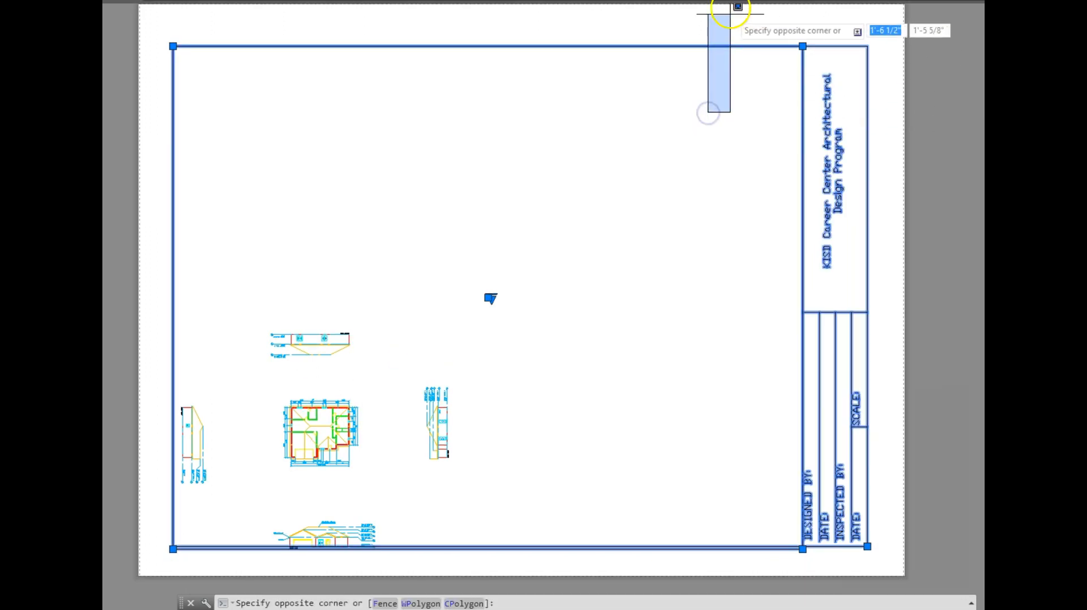
pyautogui.click(692, 211)
# Step: Activate the viewport, window-zoom its model view to the dimensioned floor plan, and return to paper space
pyautogui.doubleClick(622, 212)
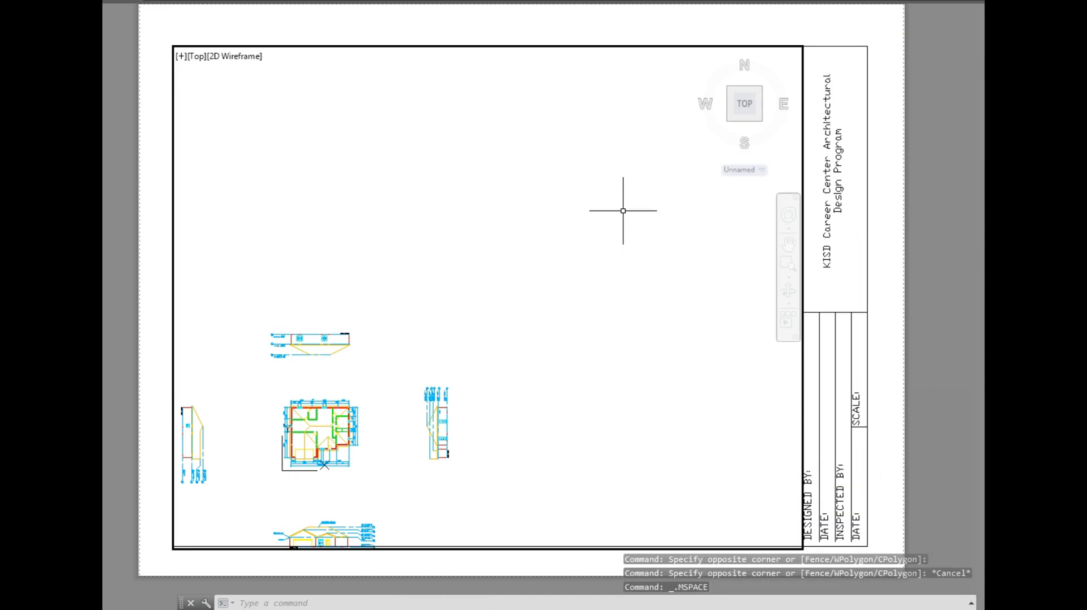
pyautogui.scroll(-2, 623, 211)
pyautogui.moveTo(479, 352)
pyautogui.mouseDown(button='middle')
pyautogui.moveTo(507, 326)
pyautogui.moveTo(530, 277)
pyautogui.mouseUp(button='middle')
pyautogui.scroll(4, 530, 276)
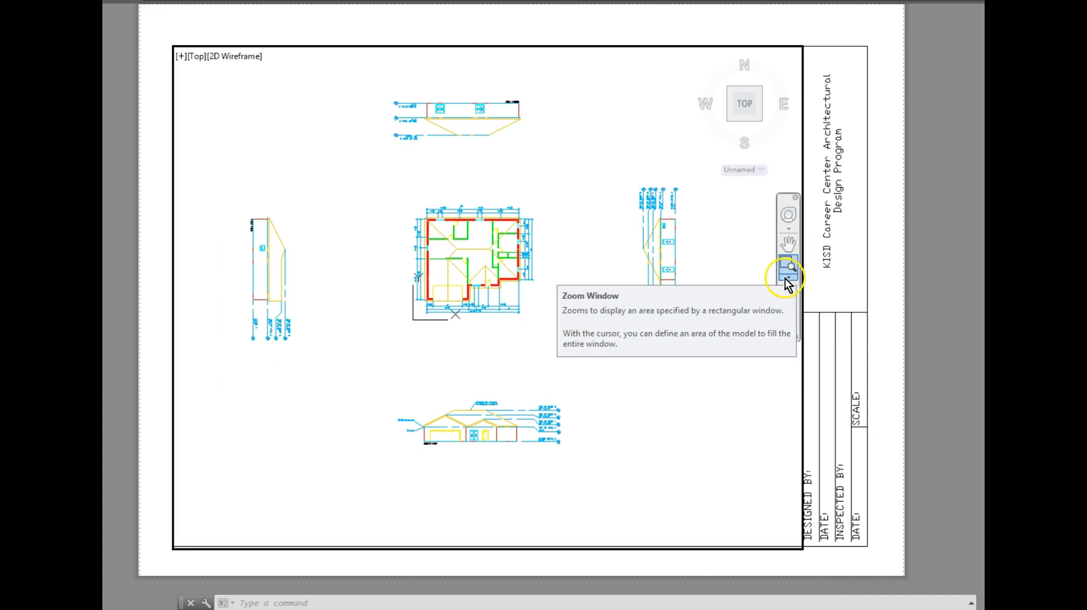
pyautogui.click(790, 283)
pyautogui.click(833, 306)
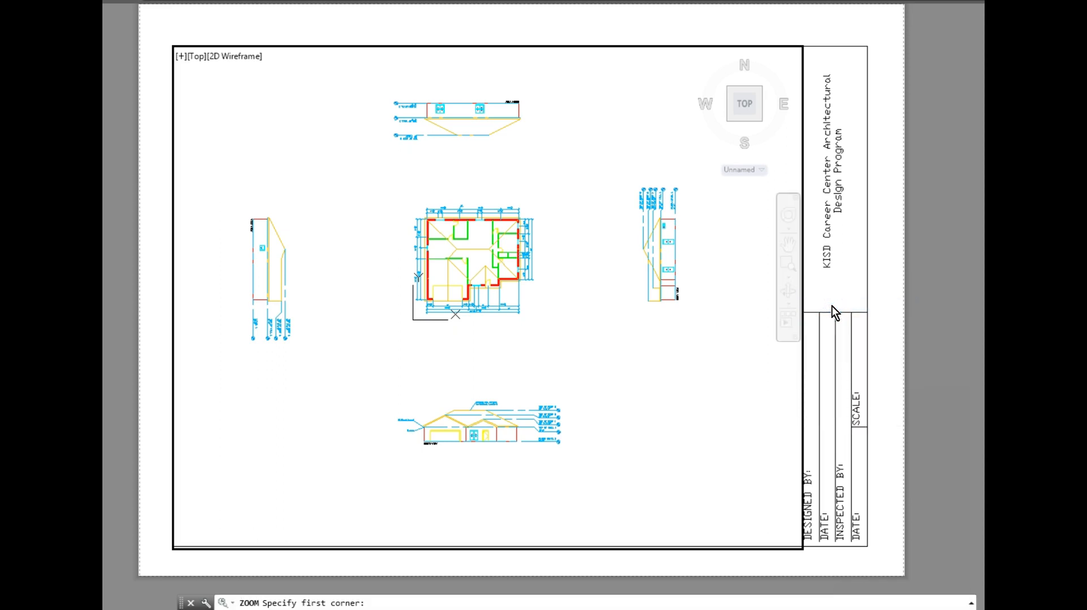
pyautogui.click(403, 198)
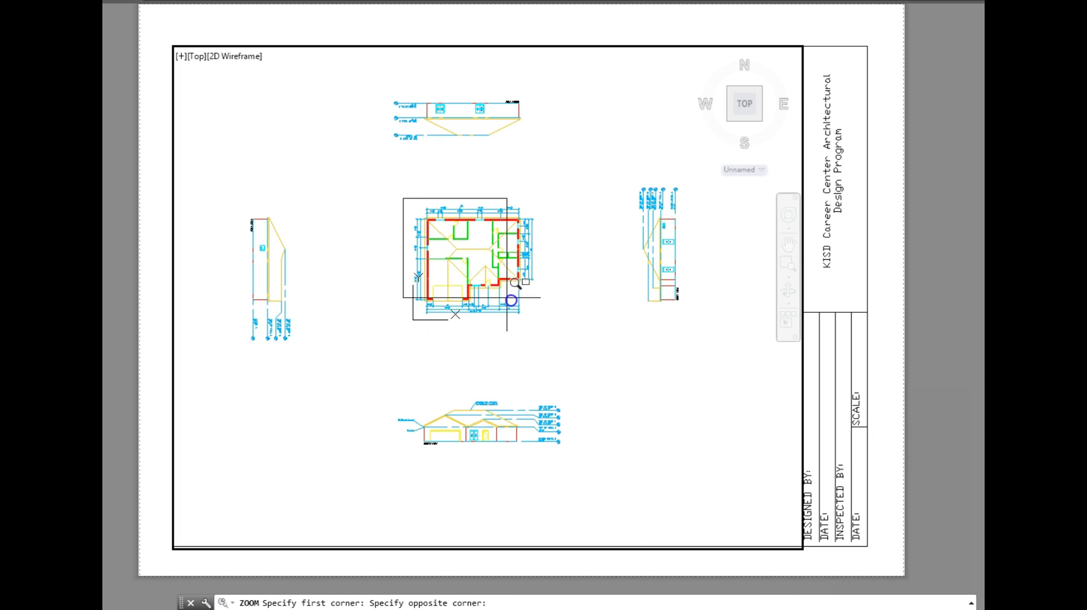
pyautogui.click(542, 322)
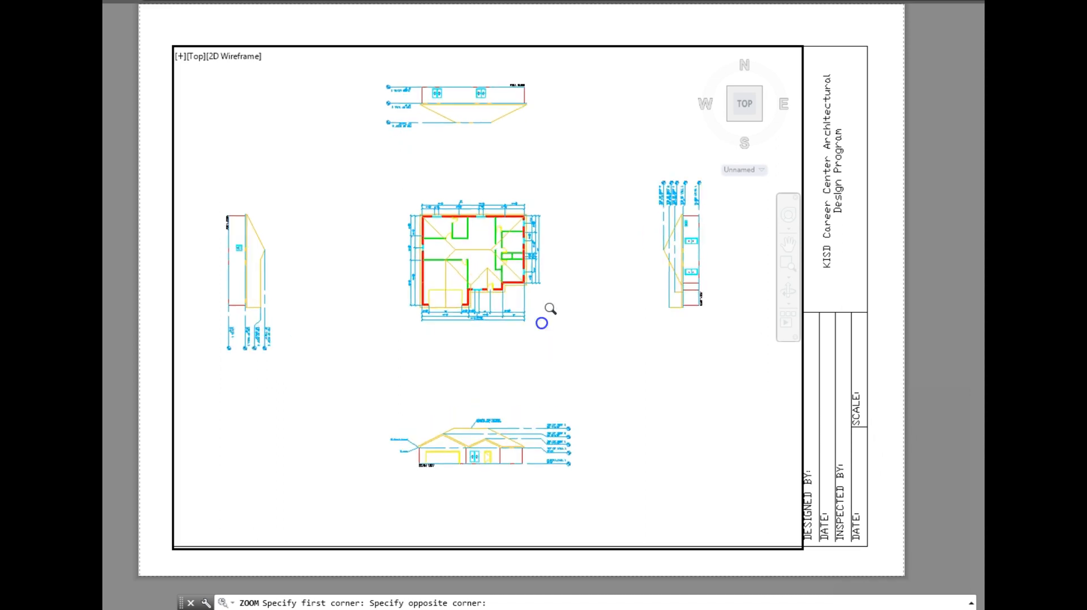
pyautogui.doubleClick(882, 256)
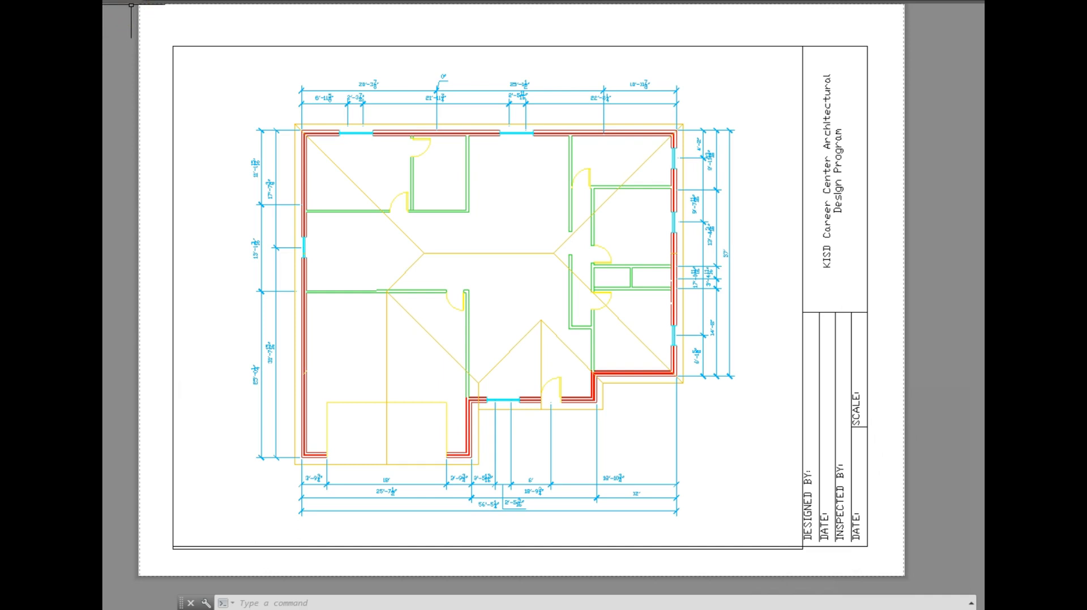
# Step: Zoom in on the title block's Designed By, Date, Inspected By and Scale fields
pyautogui.scroll(2, 761, 424)
pyautogui.moveTo(759, 425)
pyautogui.mouseDown(button='middle')
pyautogui.moveTo(682, 371)
pyautogui.moveTo(457, 294)
pyautogui.moveTo(517, 286)
pyautogui.moveTo(520, 299)
pyautogui.mouseUp(button='middle')
pyautogui.scroll(2, 476, 300)
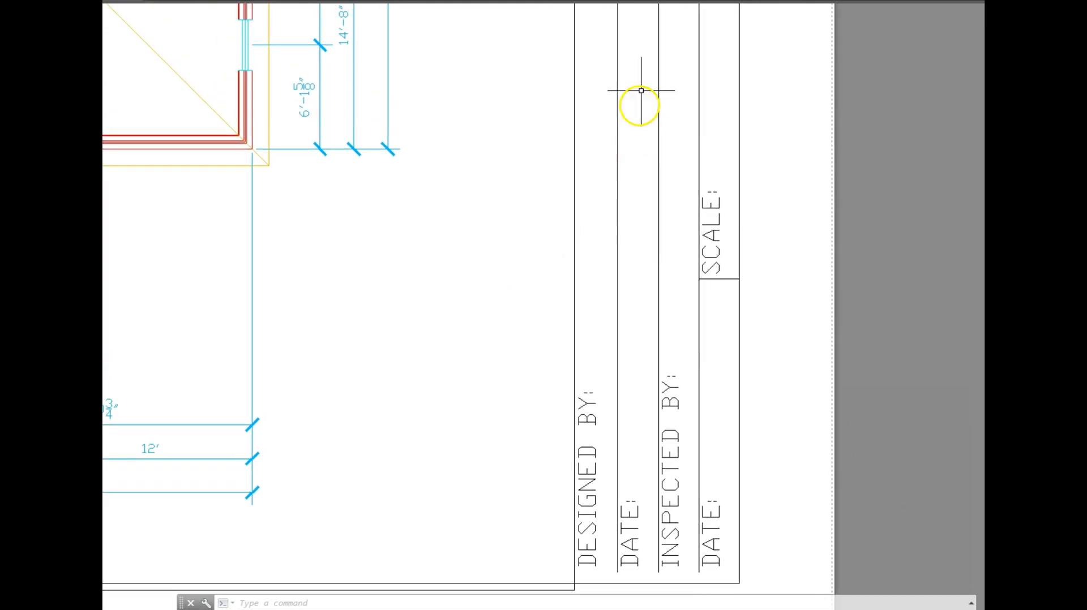